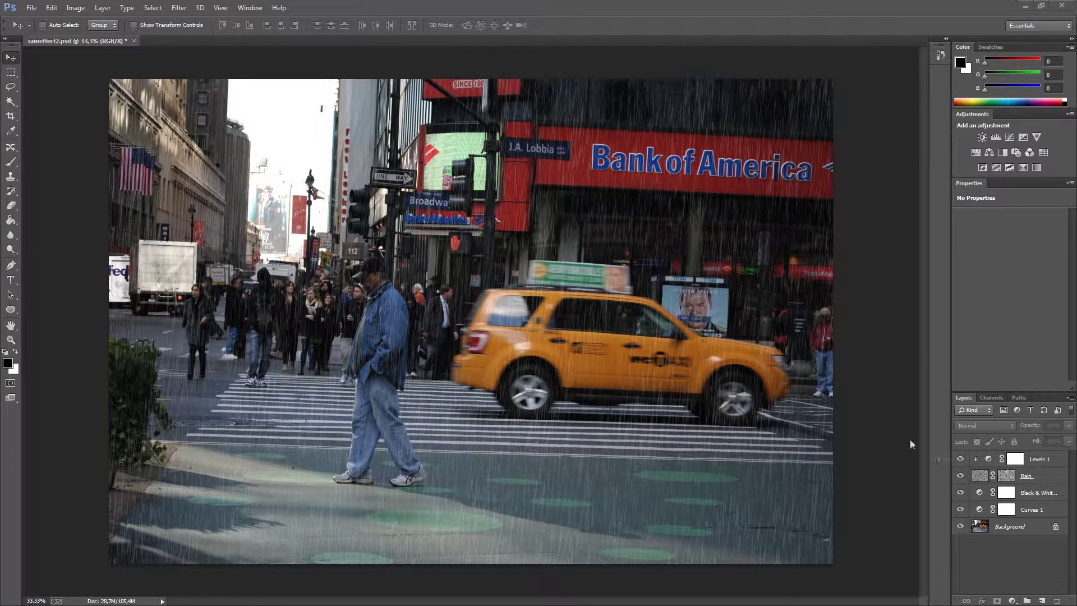
# Toggle the rain and adjustment layers off and back on to compare the effect
pyautogui.moveTo(960, 460); pyautogui.dragTo(959, 511)
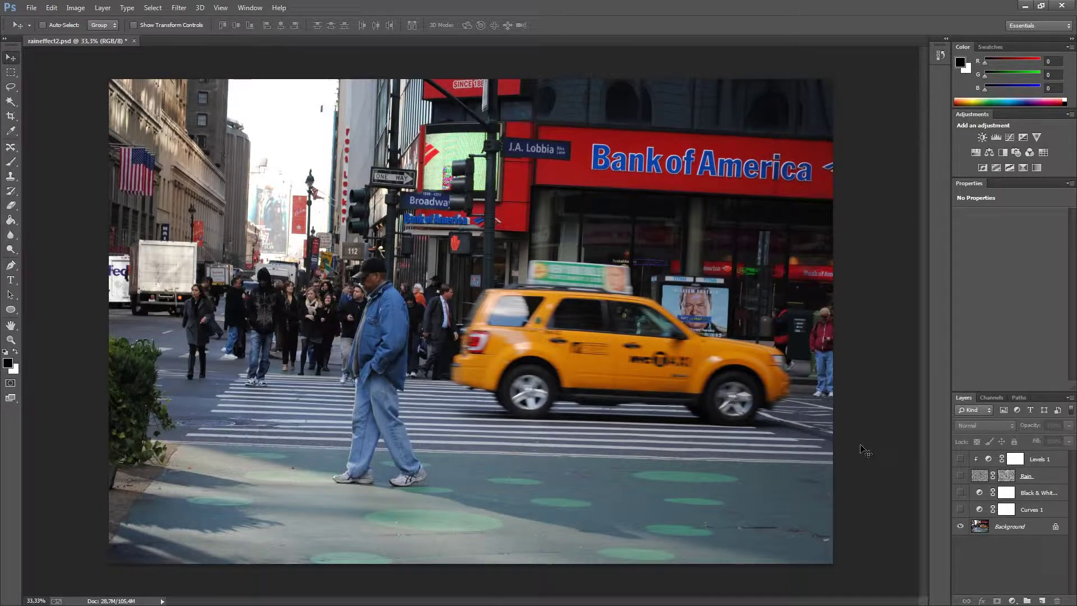
pyautogui.click(961, 508)
pyautogui.moveTo(960, 492); pyautogui.dragTo(960, 458)
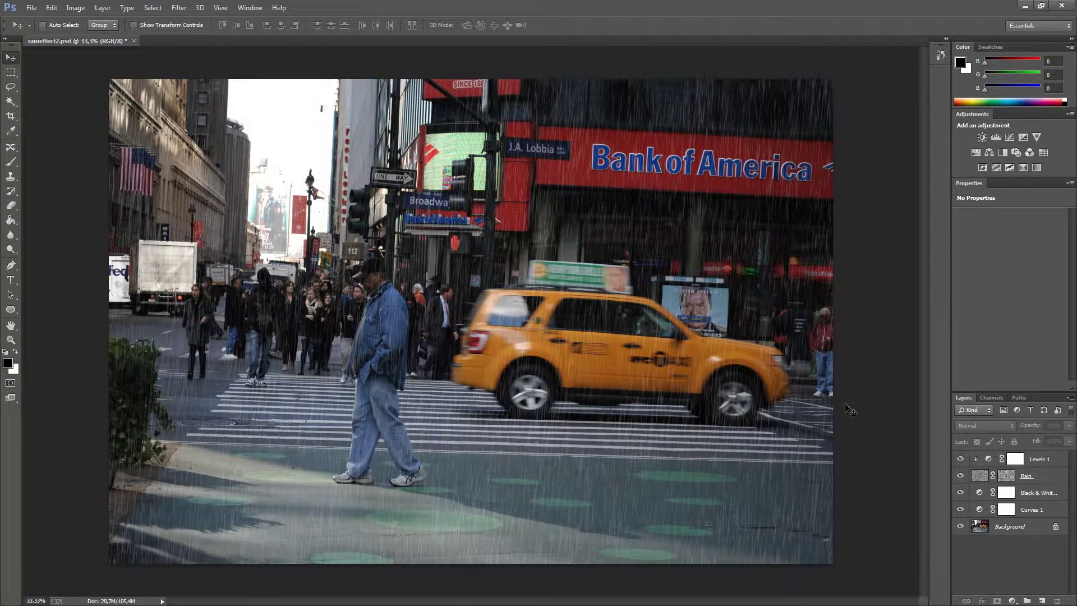
# Delete the four layers from Levels 1 down to Curves 1
pyautogui.click(1059, 464)
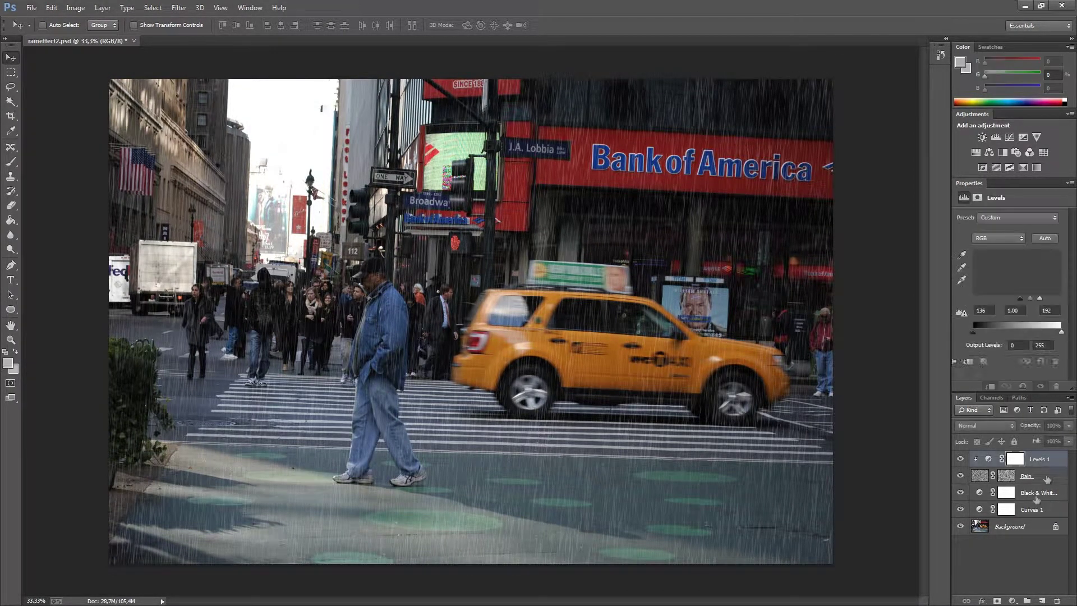
pyautogui.keyDown('shift'); pyautogui.click(1049, 509); pyautogui.keyUp('shift')
pyautogui.press('Delete')
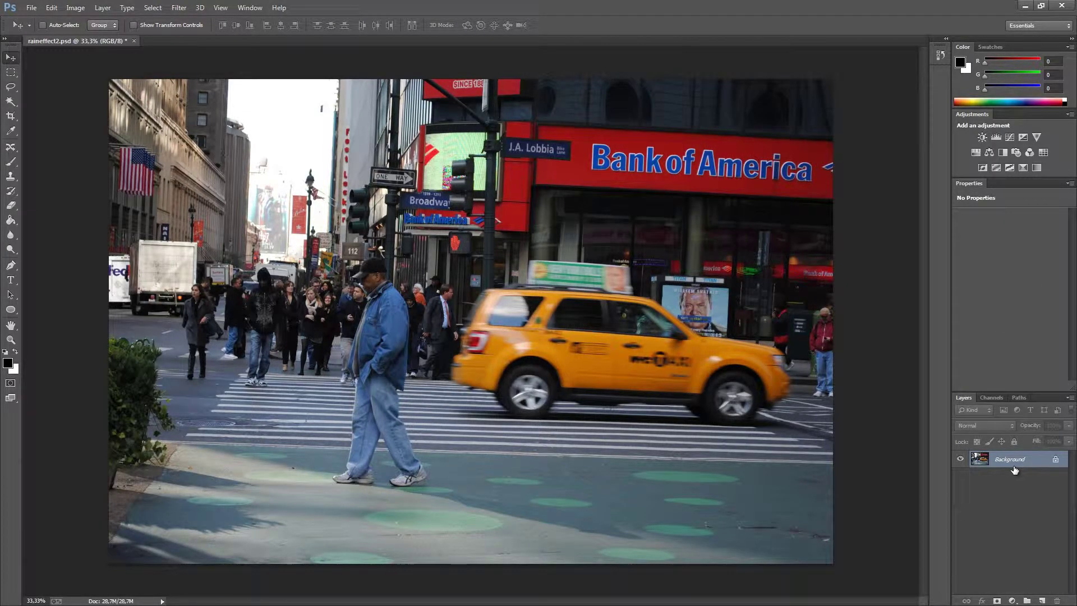
# Add a new empty layer above Background named 'Rain'
pyautogui.click(1042, 600)
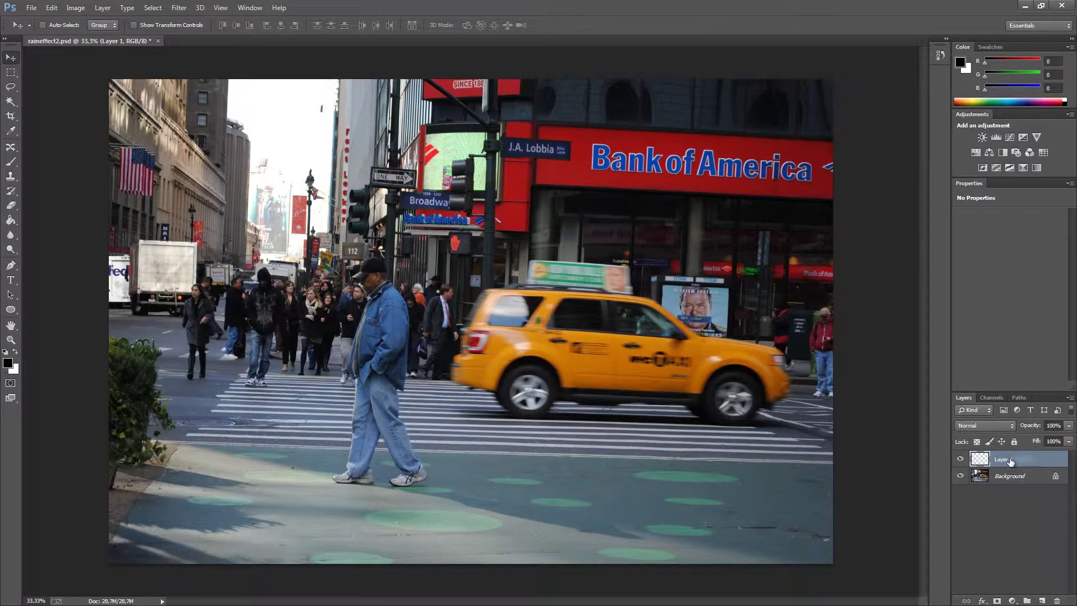
pyautogui.doubleClick(1009, 460)
pyautogui.write('Rain')
pyautogui.press('Return')
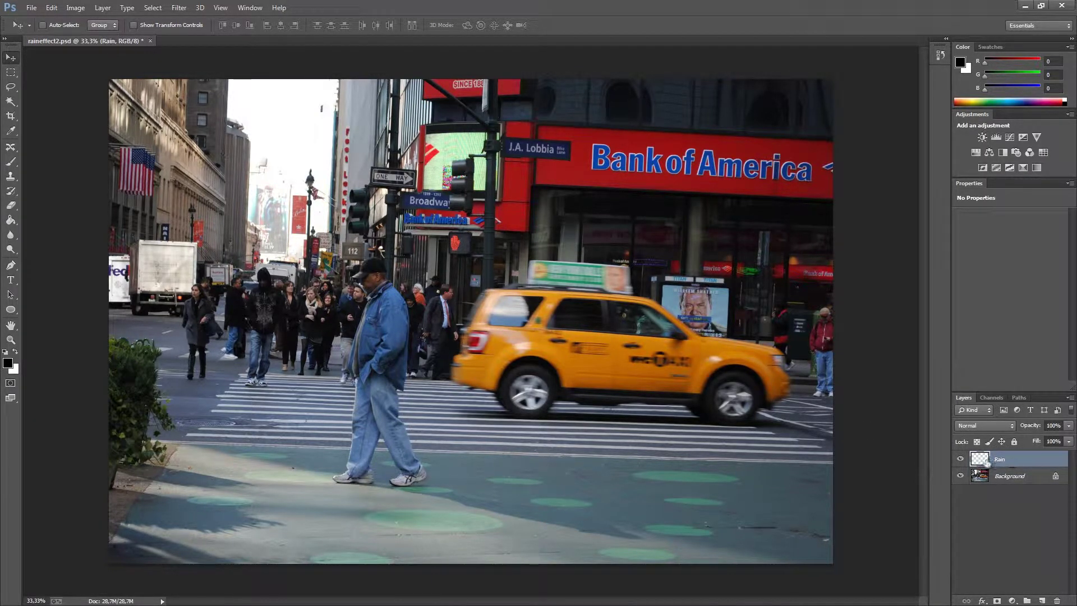
pyautogui.click(11, 220)
# Fill Rain with black and apply the Fibers filter with Variance 37 and Strength 37
pyautogui.click(387, 190)
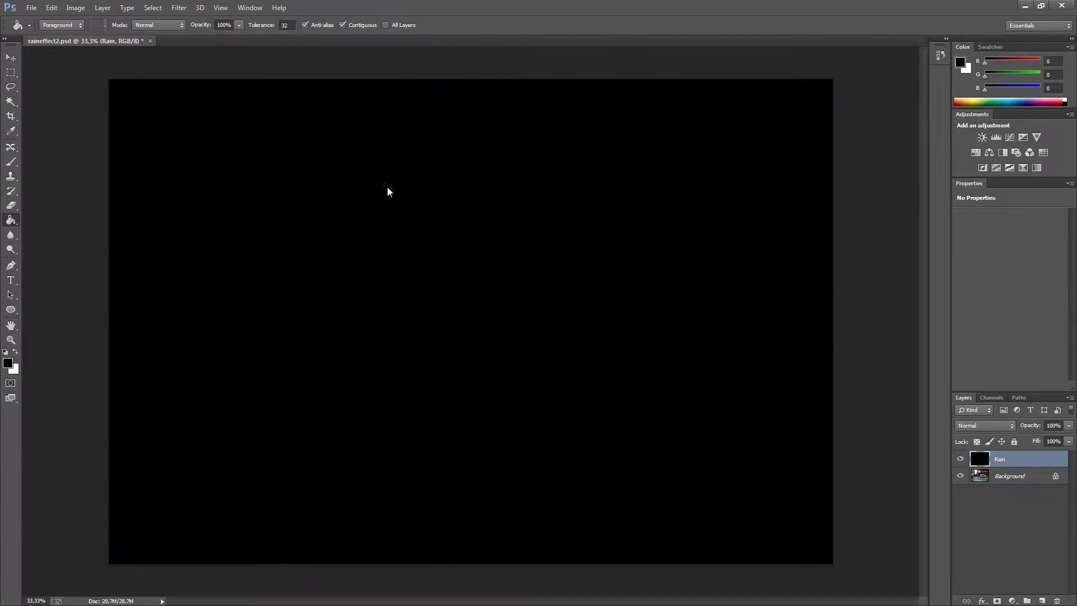
pyautogui.click(183, 8)
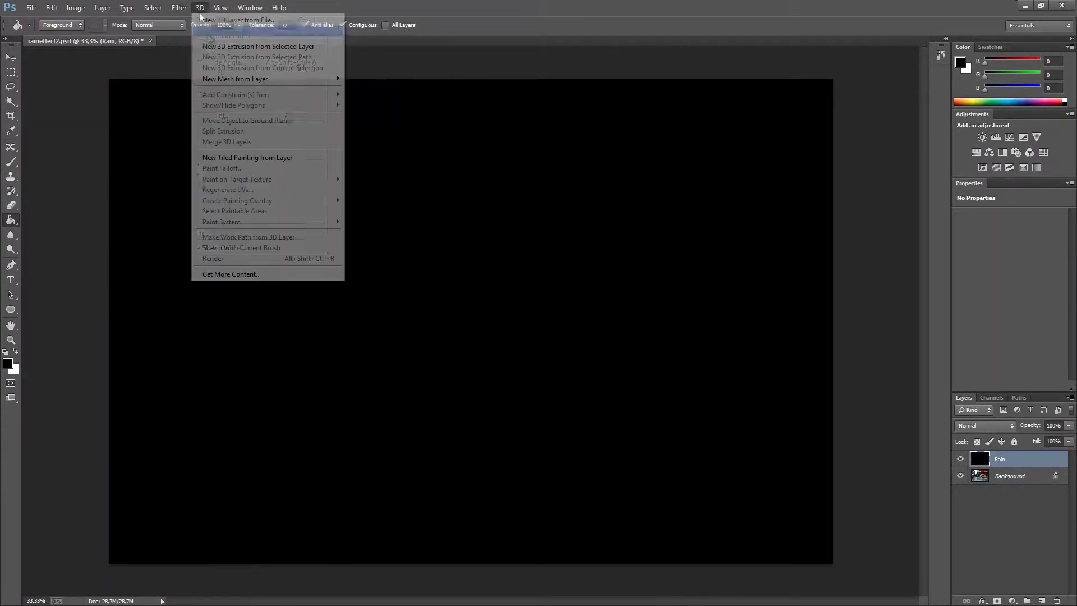
pyautogui.moveTo(209, 174)
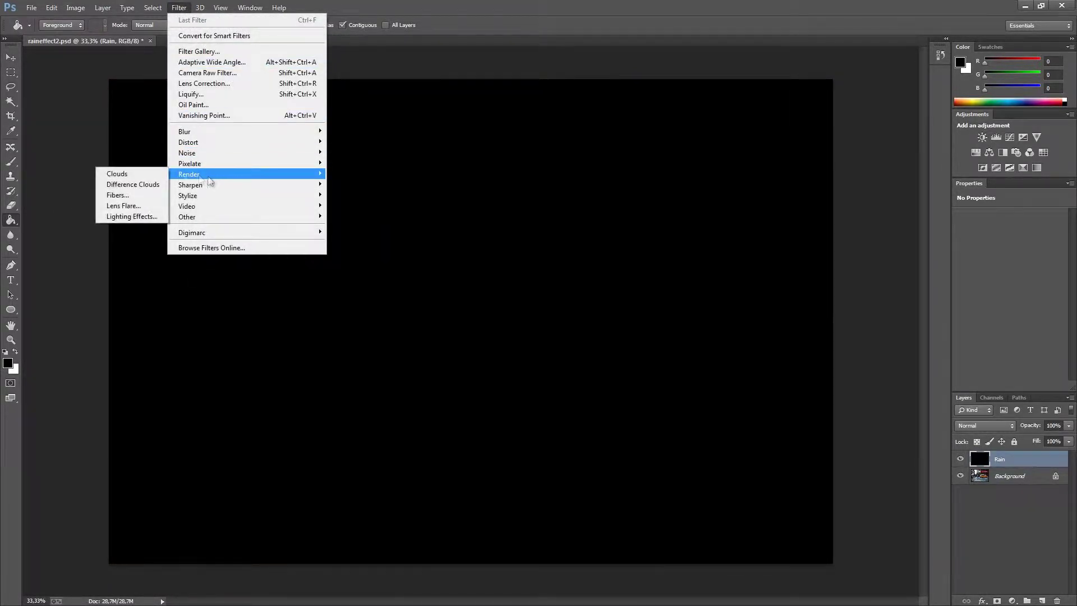
pyautogui.click(129, 195)
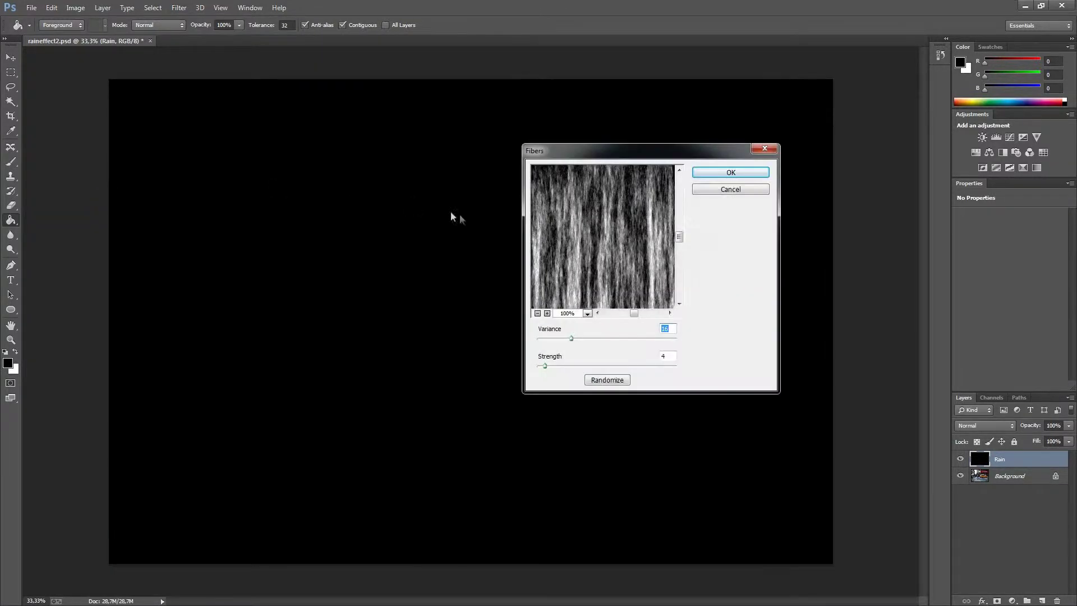
pyautogui.moveTo(570, 338); pyautogui.dragTo(617, 339)
pyautogui.moveTo(545, 366); pyautogui.dragTo(617, 367)
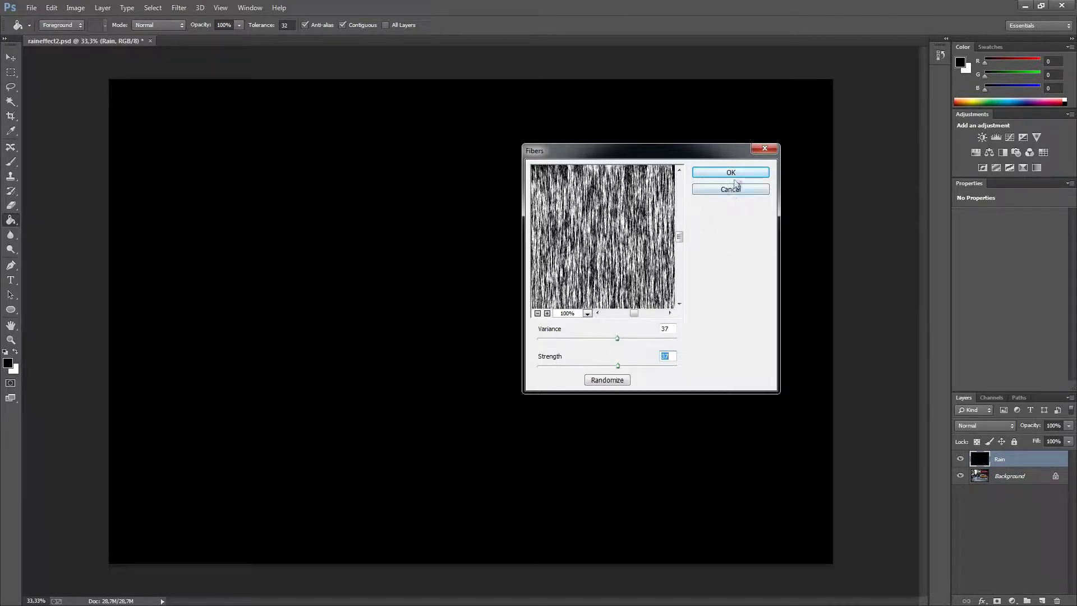
pyautogui.click(731, 173)
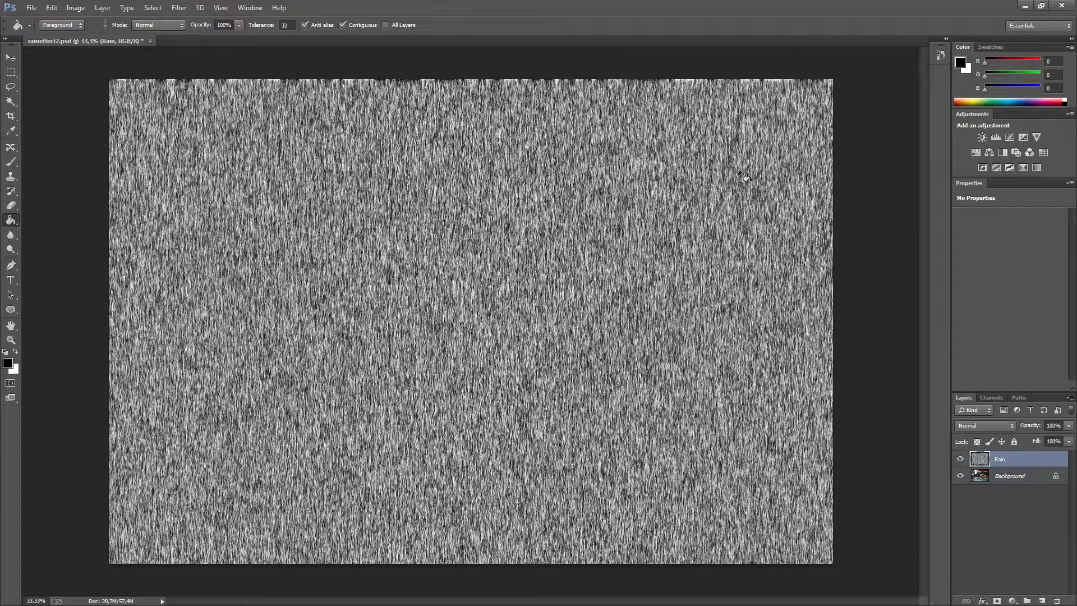
# Apply a Motion Blur at Angle 90 and Distance 40 pixels to the fibers
pyautogui.click(185, 9)
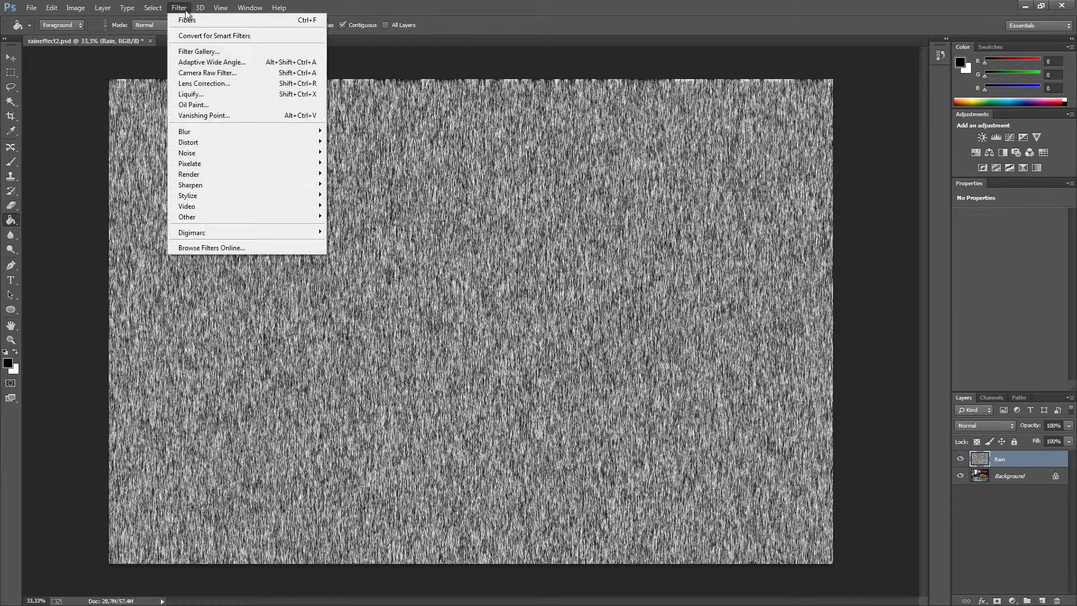
pyautogui.moveTo(213, 134)
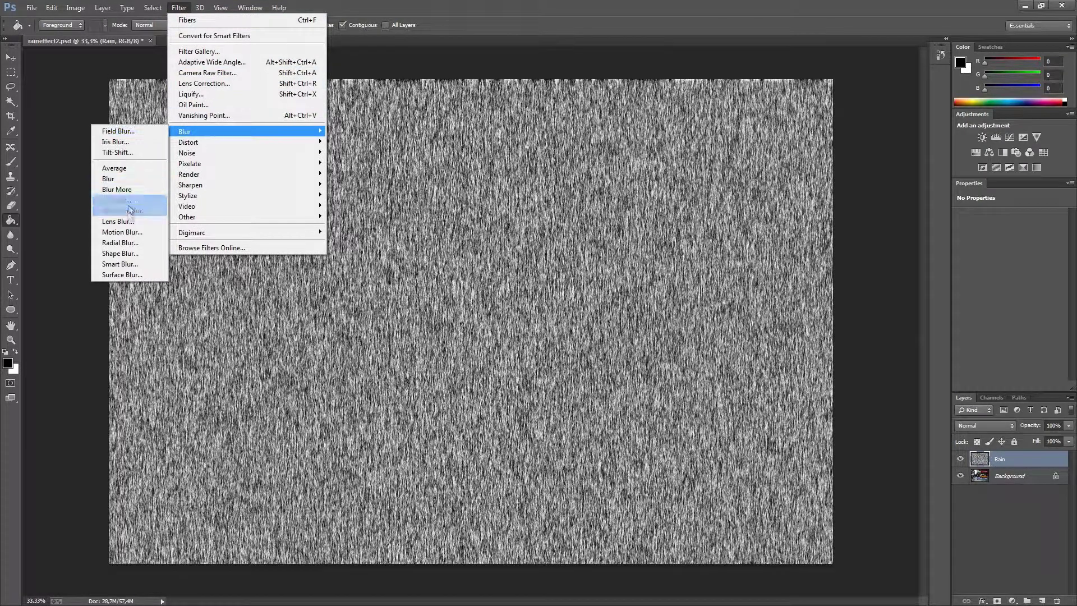
pyautogui.click(130, 233)
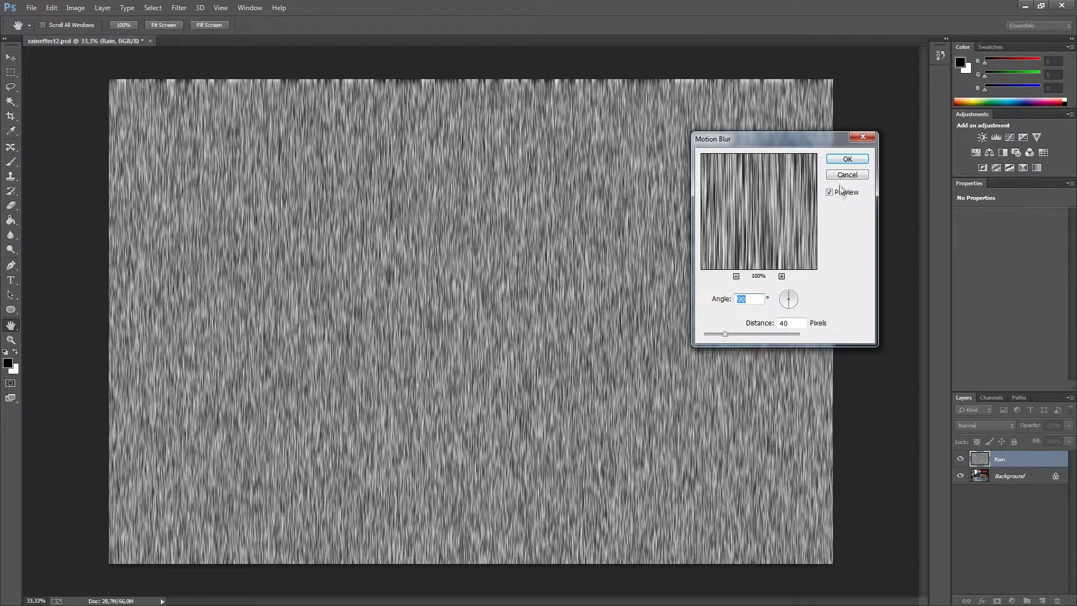
pyautogui.click(846, 160)
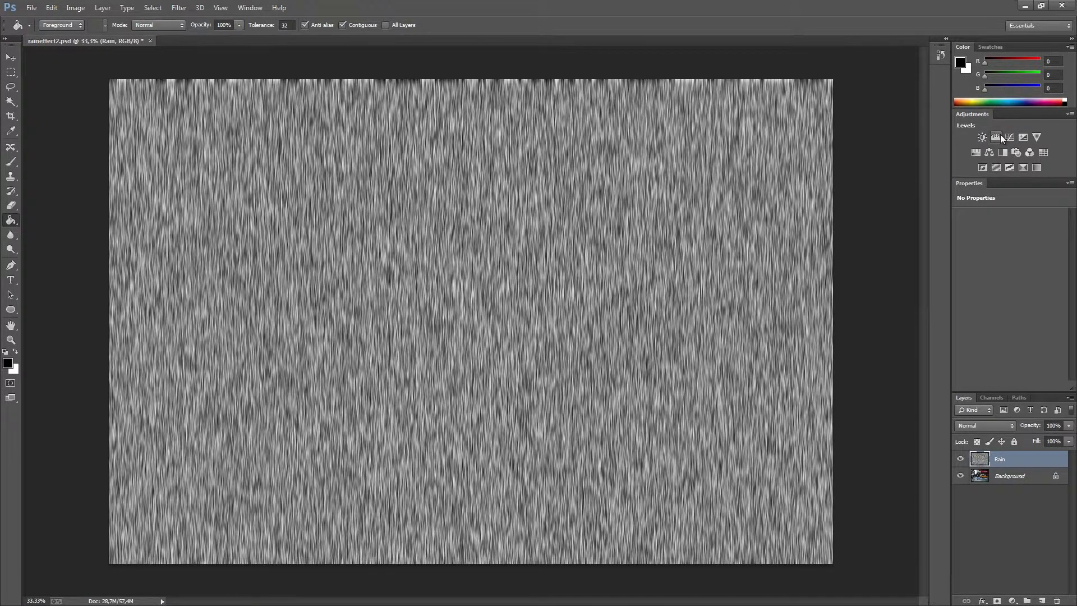
# Add a Levels adjustment clipped to Rain with input levels around 121 and 178
pyautogui.click(998, 136)
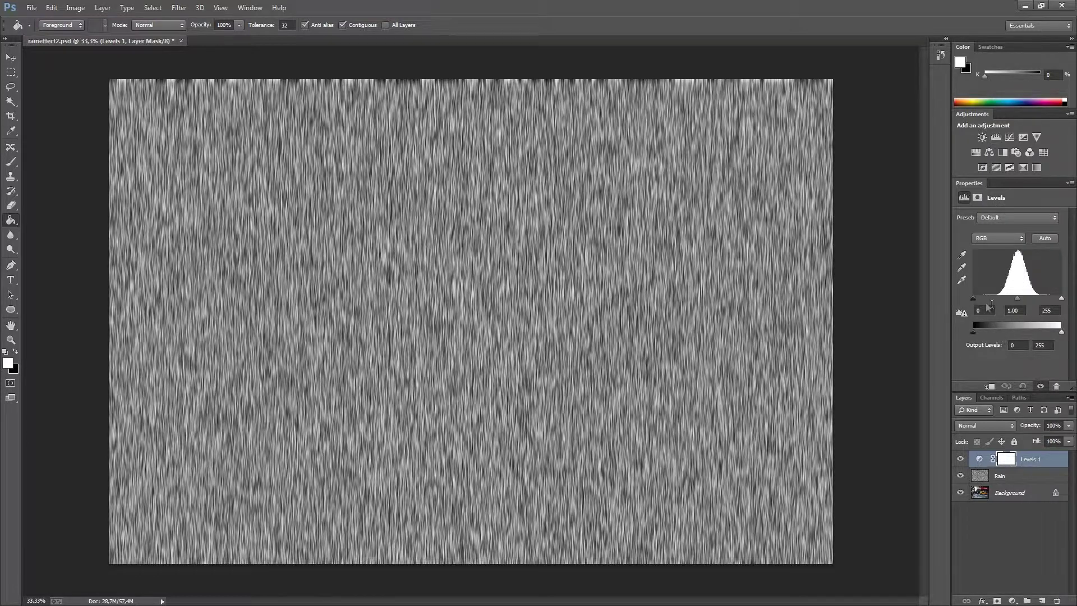
pyautogui.moveTo(973, 301); pyautogui.dragTo(955, 301)
pyautogui.click(990, 387)
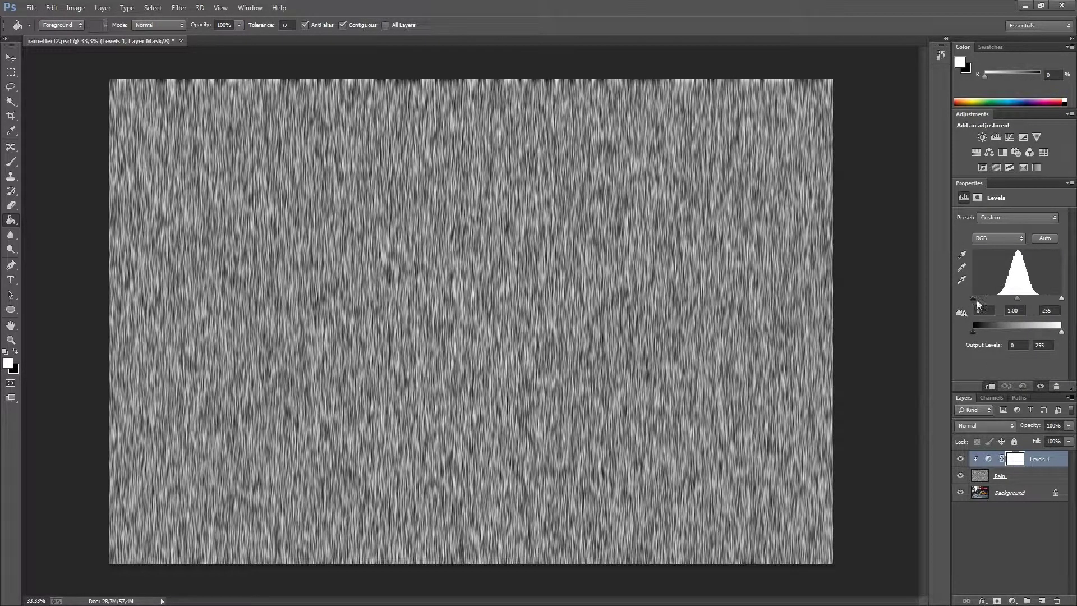
pyautogui.moveTo(973, 299); pyautogui.dragTo(1019, 303)
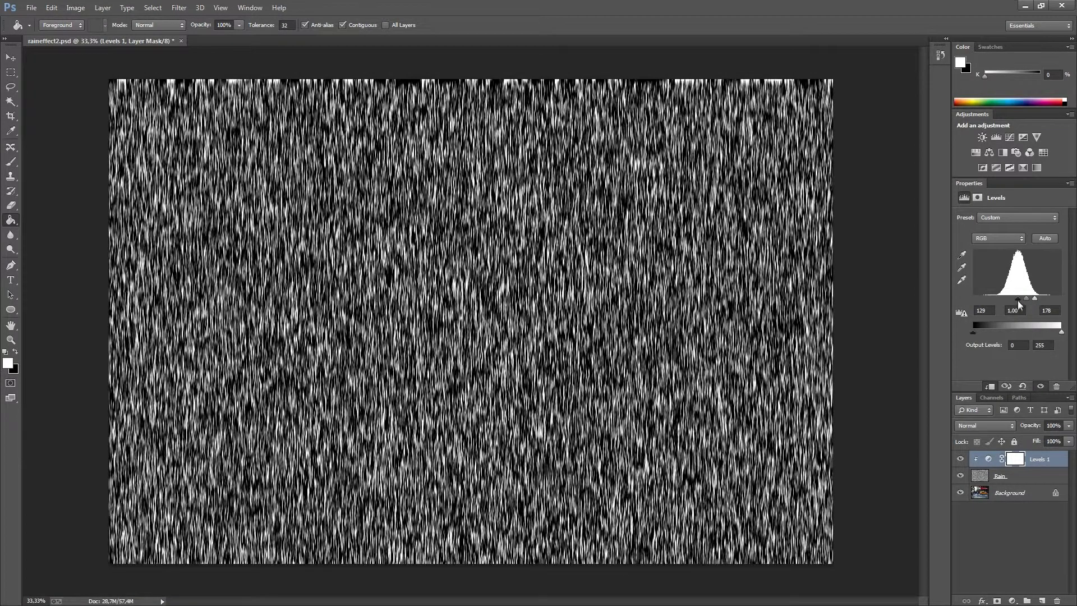
pyautogui.moveTo(1019, 303); pyautogui.dragTo(1017, 303)
pyautogui.moveTo(1017, 299); pyautogui.dragTo(1015, 302)
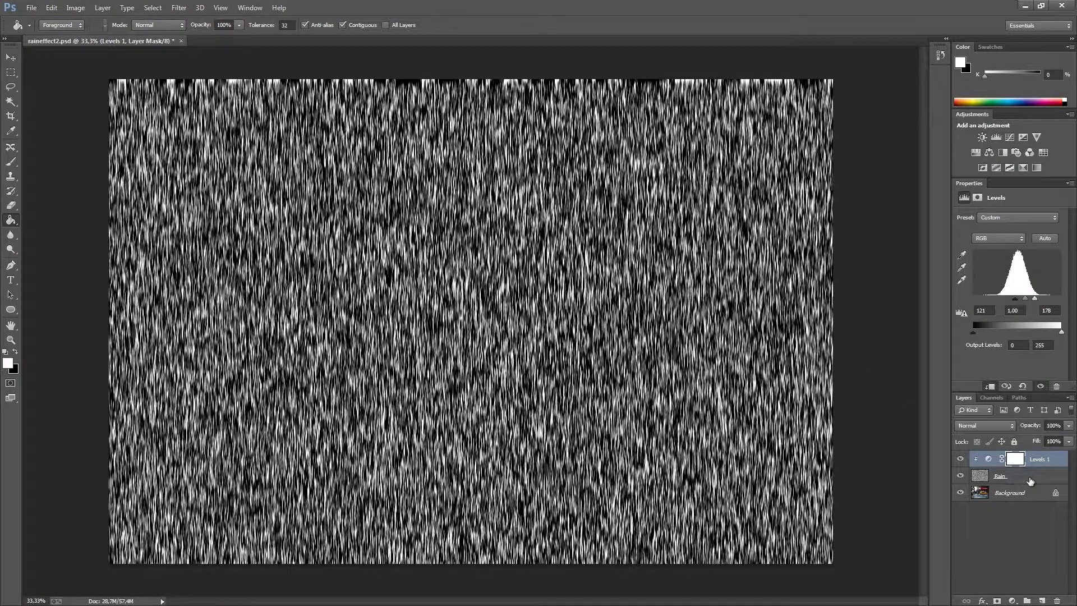
# Make the Rain layer mostly transparent over the photo
pyautogui.click(1030, 479)
pyautogui.click(1068, 441)
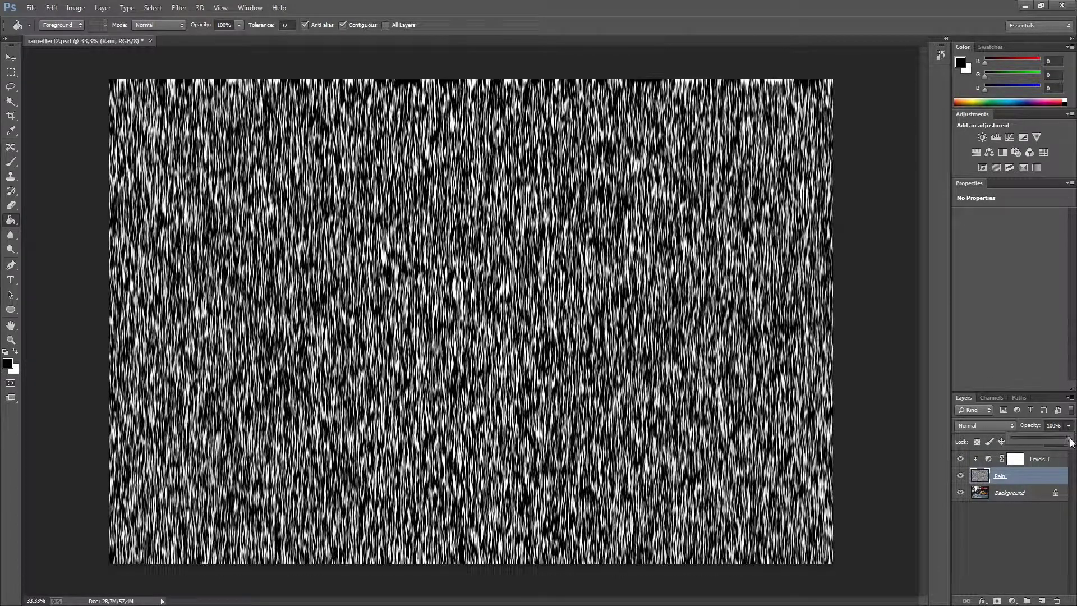
pyautogui.moveTo(1070, 442); pyautogui.dragTo(1029, 441)
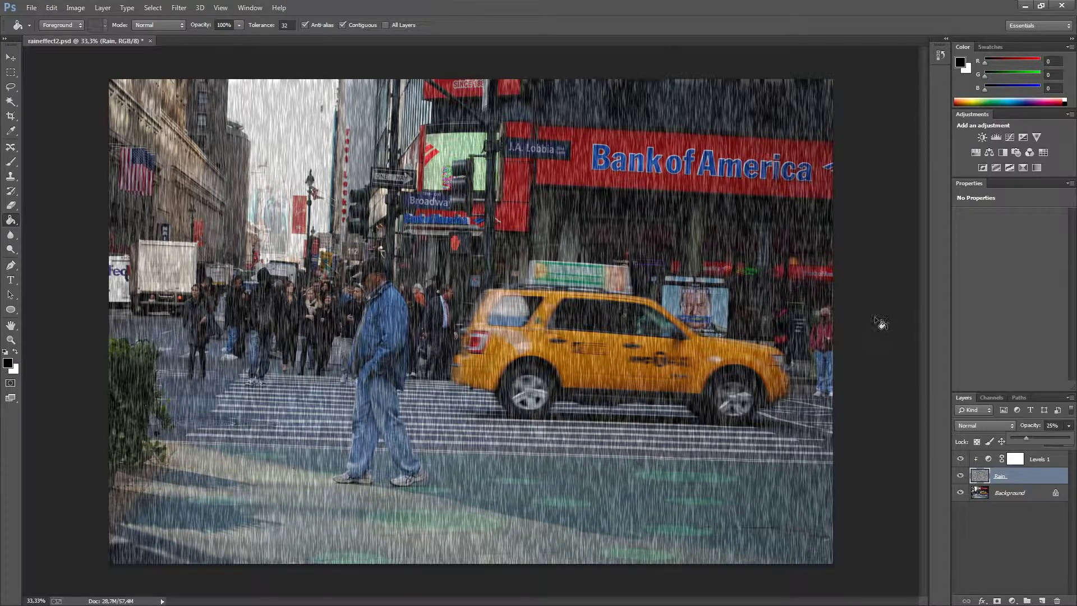
# Free-transform Rain, rotating it about 4.41° and scaling it to 104.32%
pyautogui.hotkey('ctrl', 't')
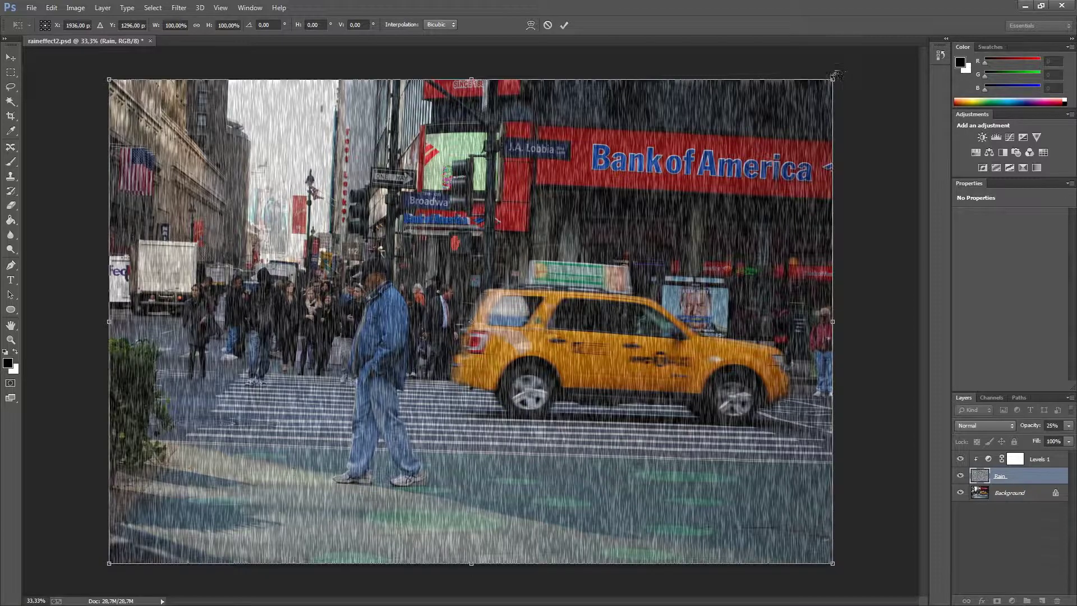
pyautogui.moveTo(833, 79); pyautogui.dragTo(868, 98)
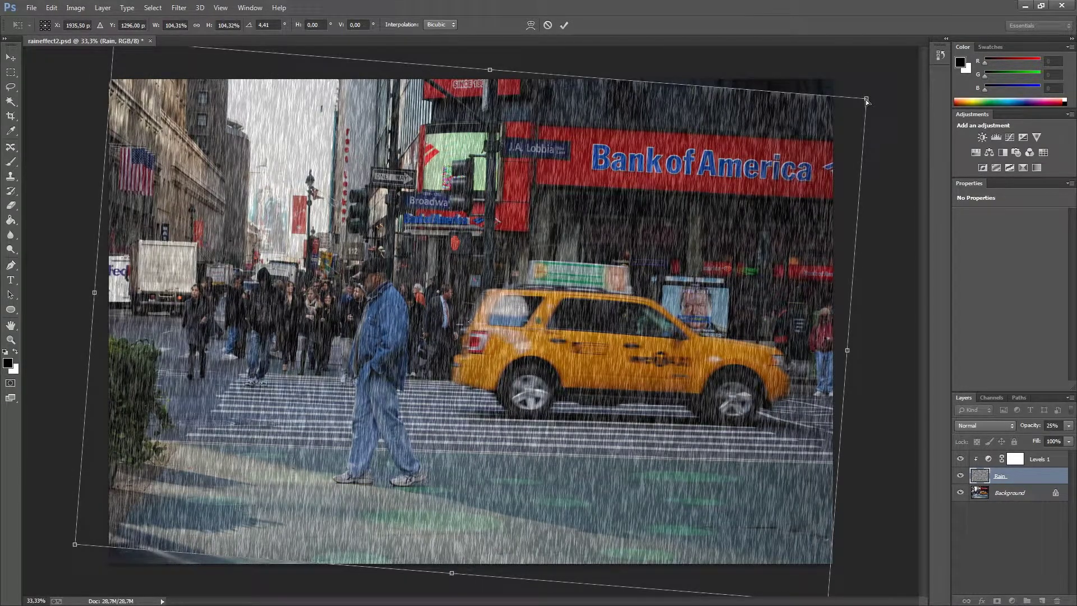
pyautogui.press('Return')
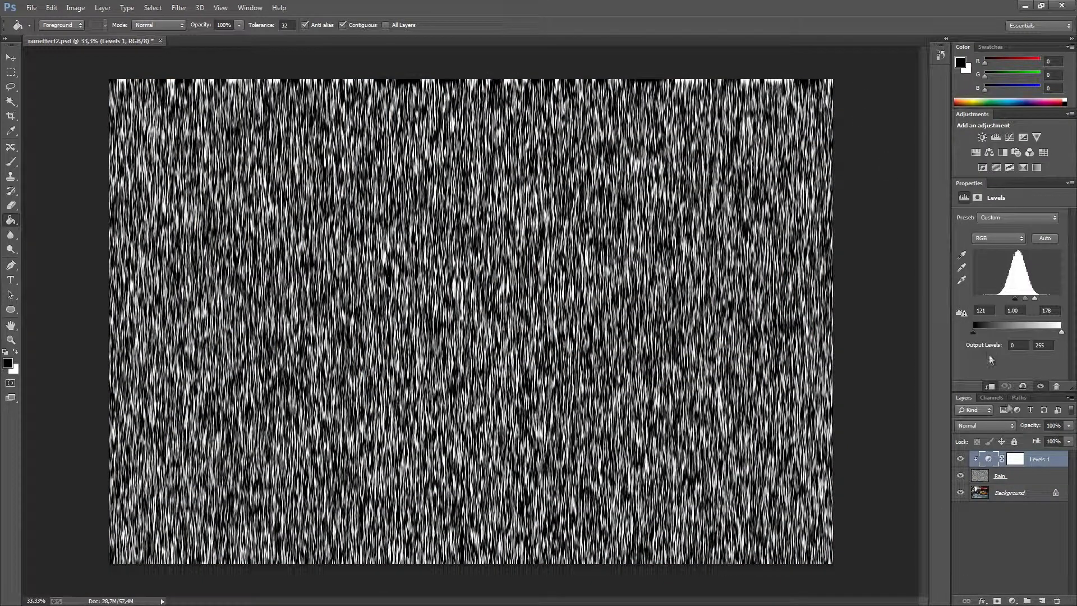
# Lower the Rain layer's opacity to 25%
pyautogui.click(1040, 477)
pyautogui.click(1068, 441)
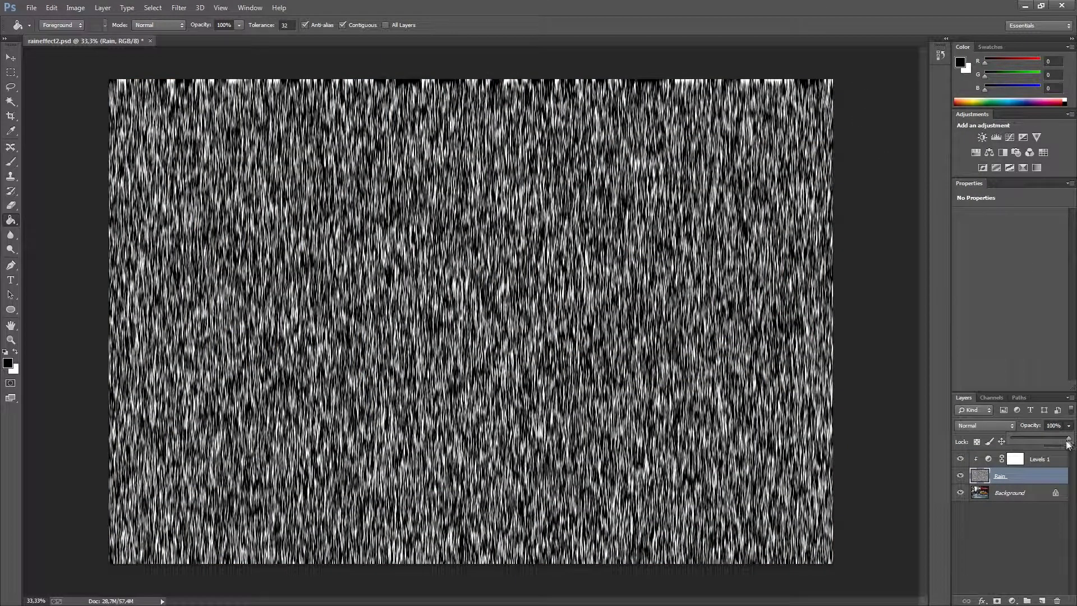
pyautogui.moveTo(1060, 443); pyautogui.dragTo(1025, 440)
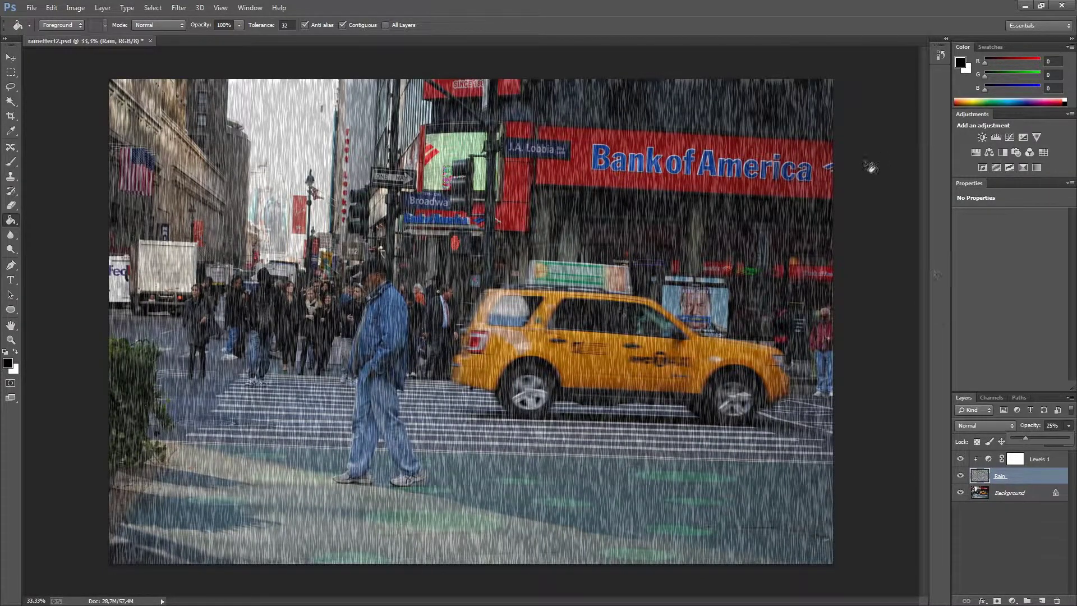
pyautogui.click(861, 193)
# Rotate Rain about 4.8°, enlarge it to roughly 114%, and add a layer mask
pyautogui.hotkey('ctrl', 't')
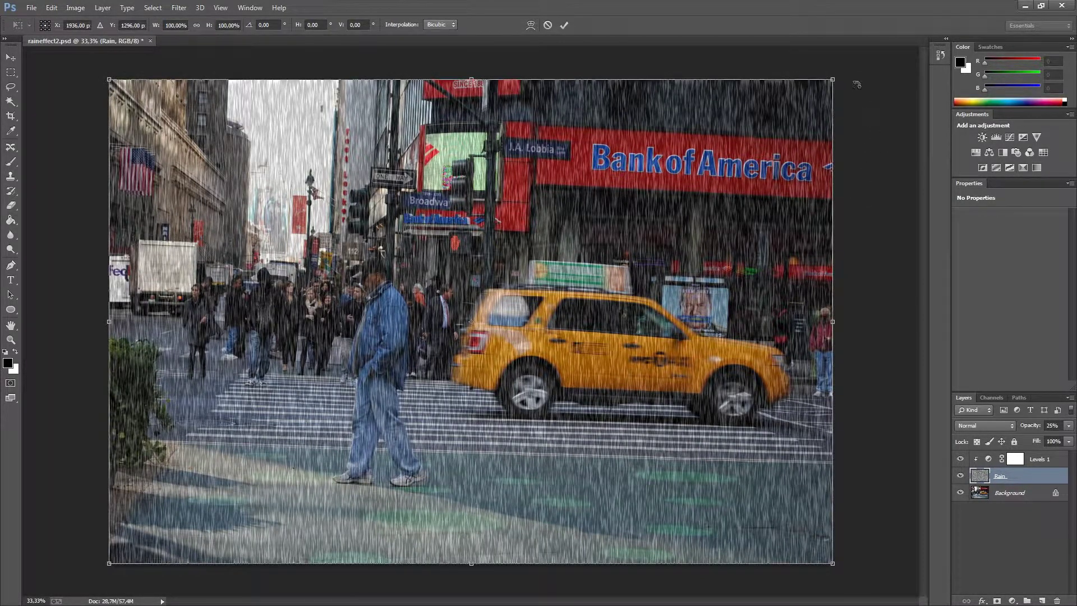
pyautogui.moveTo(844, 80); pyautogui.dragTo(864, 96)
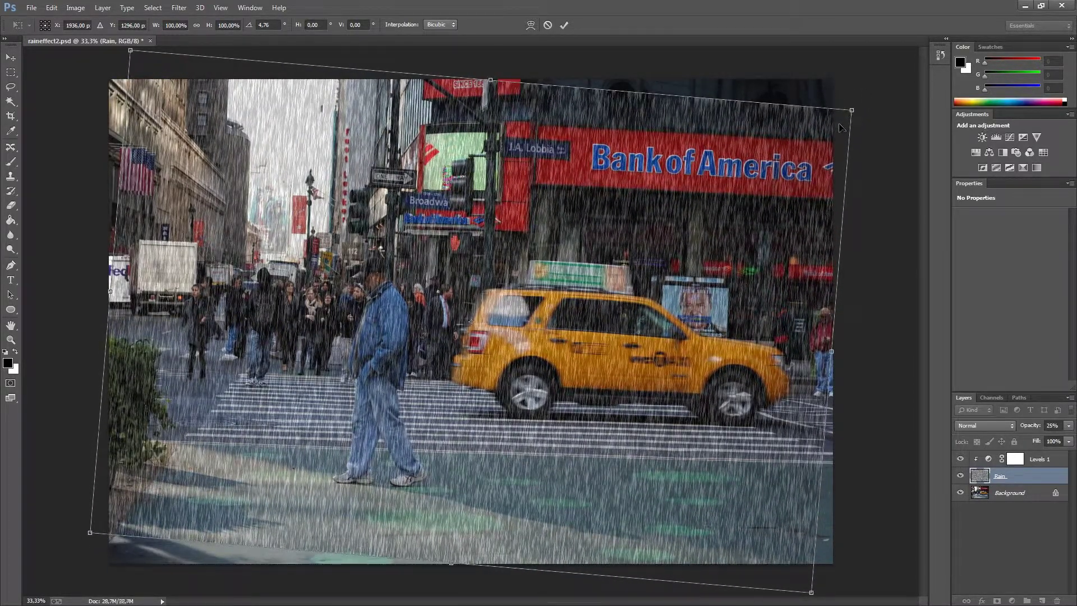
pyautogui.moveTo(851, 110); pyautogui.dragTo(900, 66)
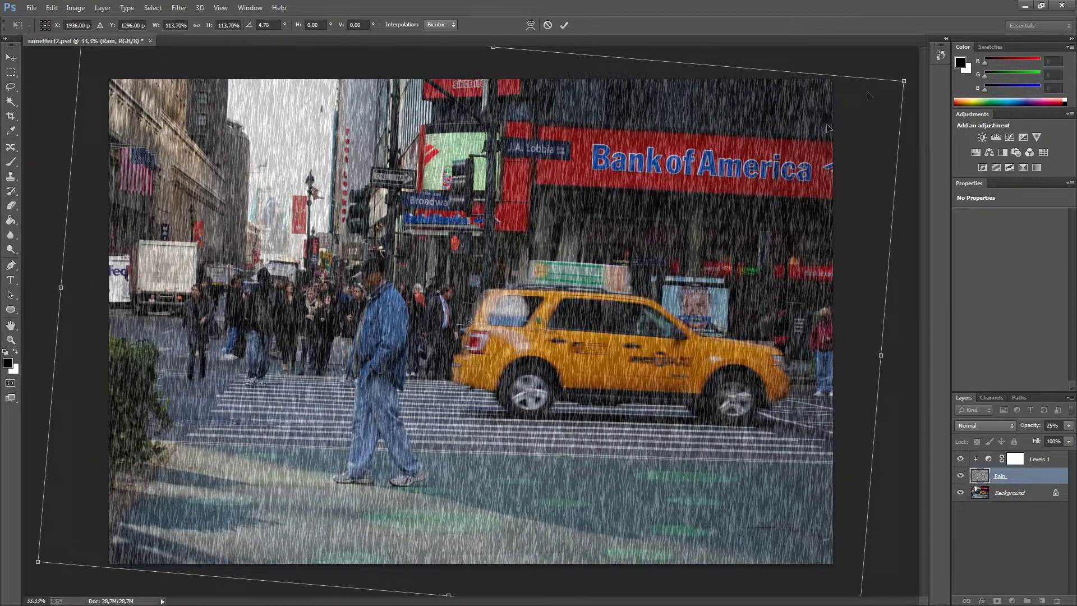
pyautogui.press('Return')
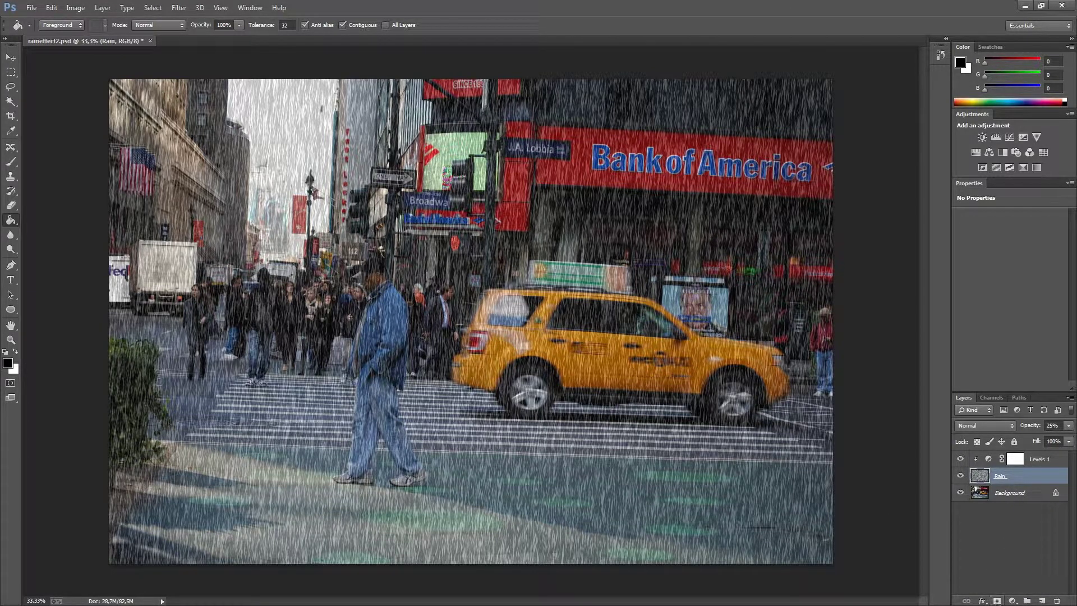
pyautogui.click(996, 601)
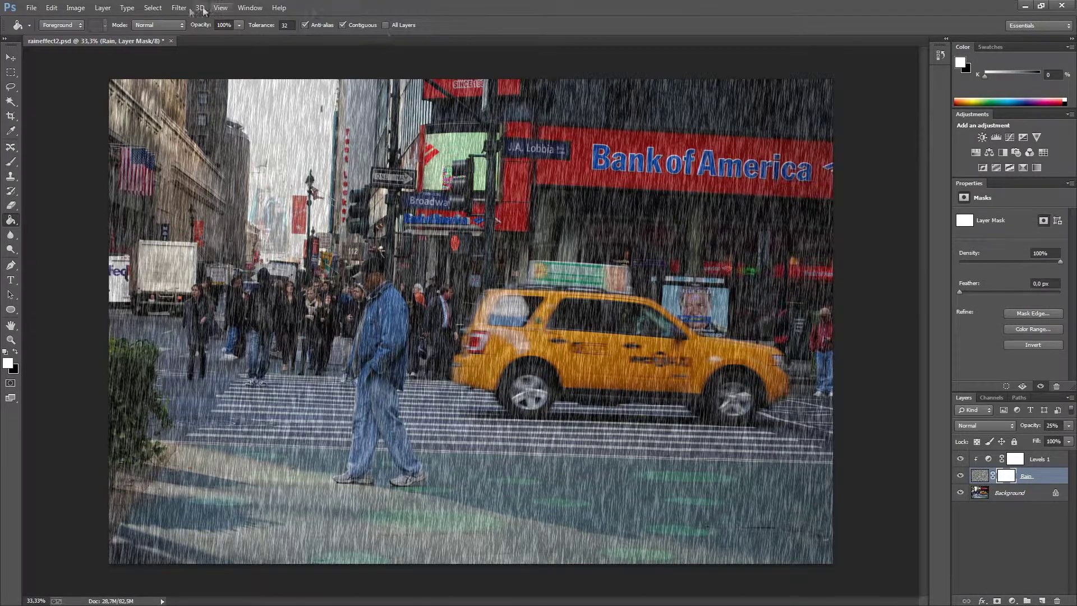
# Render Clouds into the Rain layer's mask to make the rain patchy
pyautogui.click(180, 8)
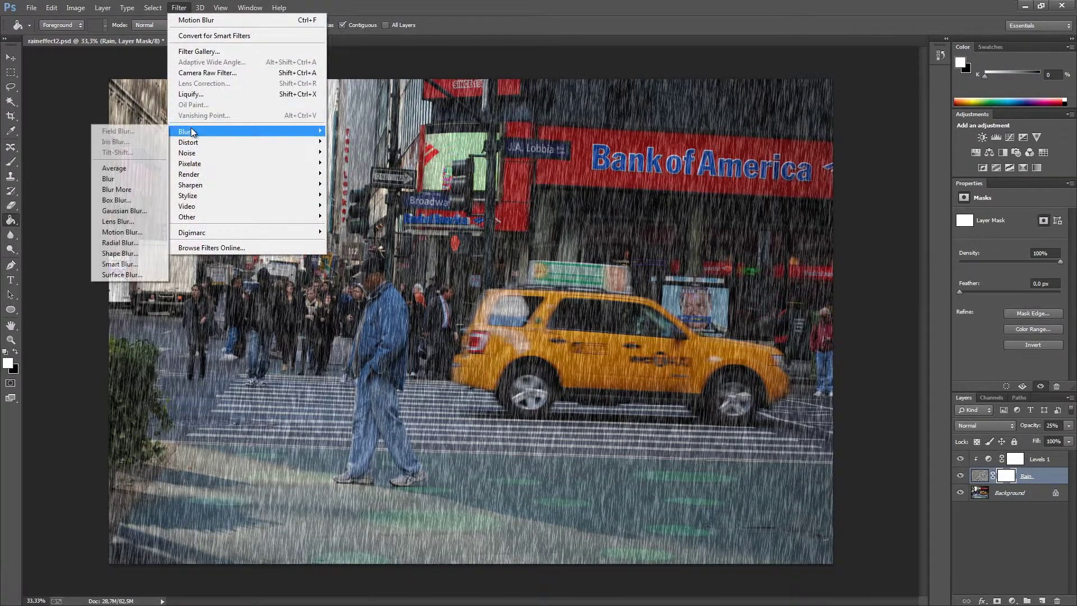
pyautogui.moveTo(203, 176)
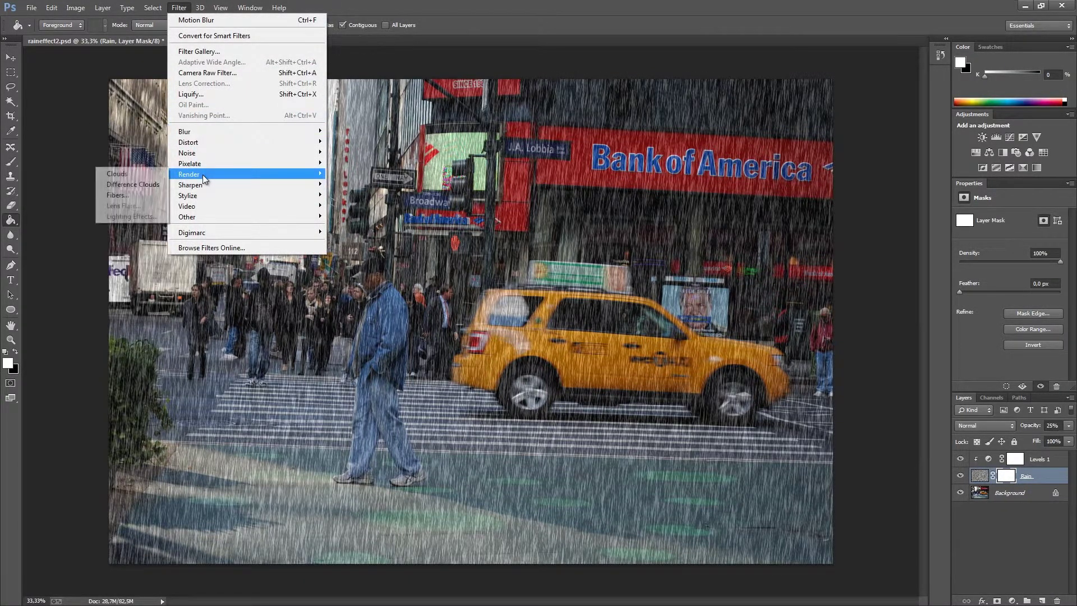
pyautogui.click(153, 178)
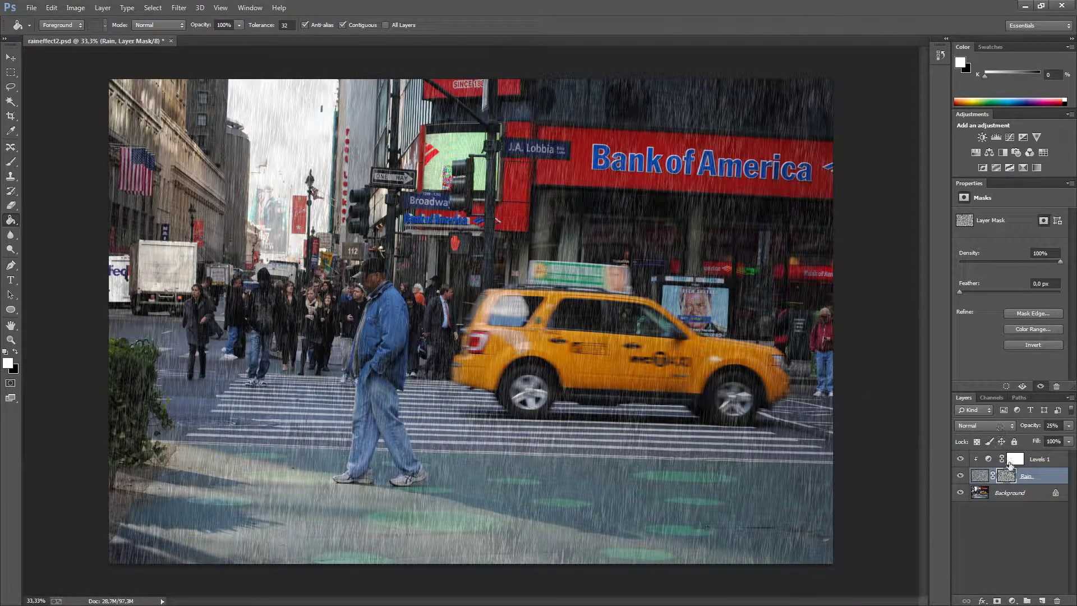
# Fine-tune the Rain layer's opacity to 24%
pyautogui.click(1048, 461)
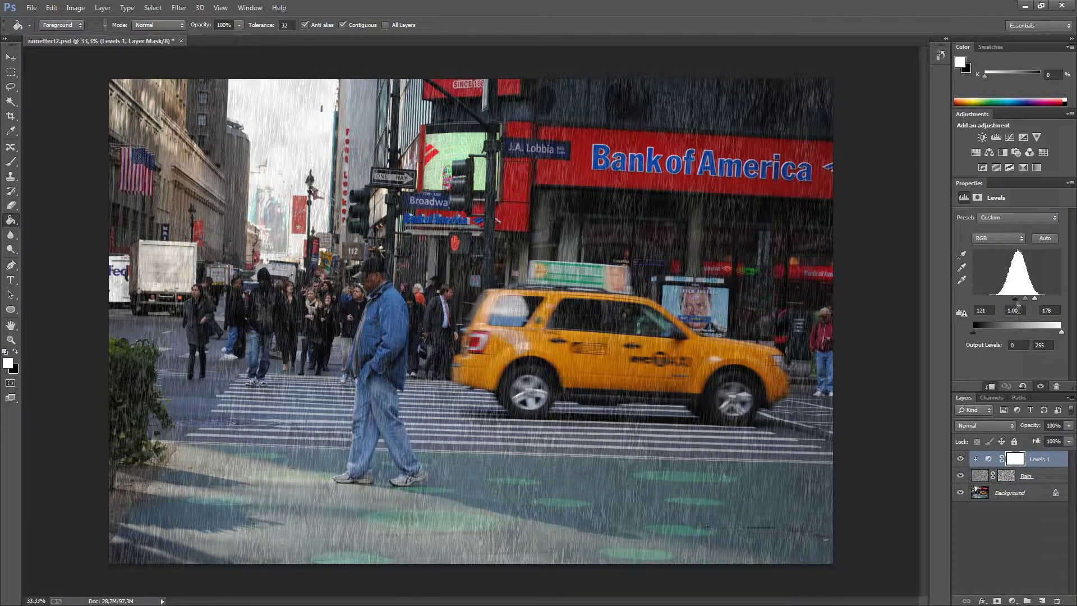
pyautogui.click(1034, 478)
pyautogui.moveTo(1067, 441); pyautogui.dragTo(1032, 442)
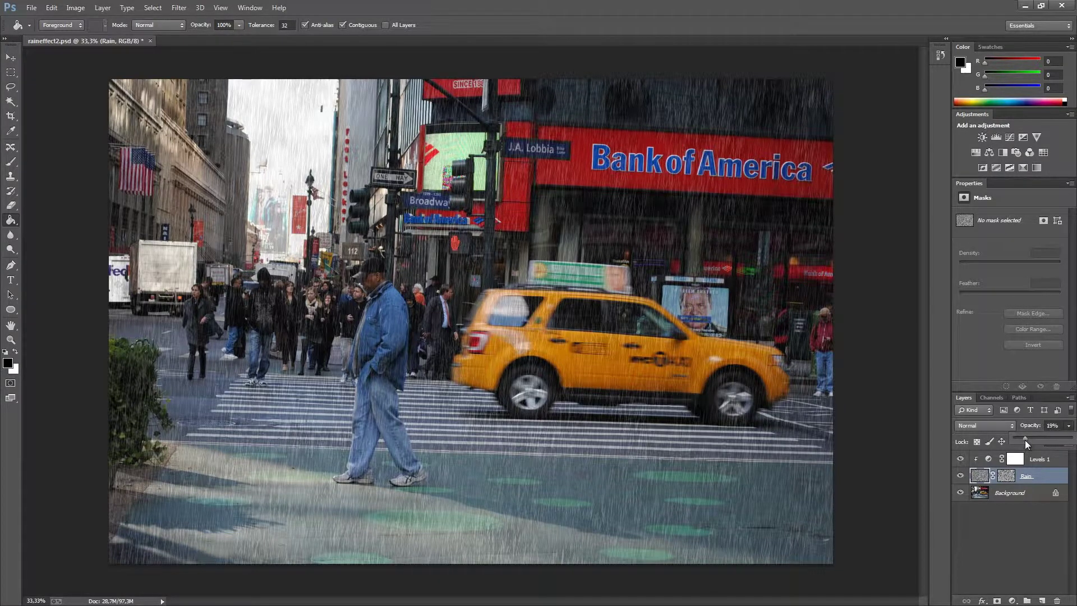
pyautogui.moveTo(1025, 440); pyautogui.dragTo(1021, 440)
pyautogui.click(1006, 493)
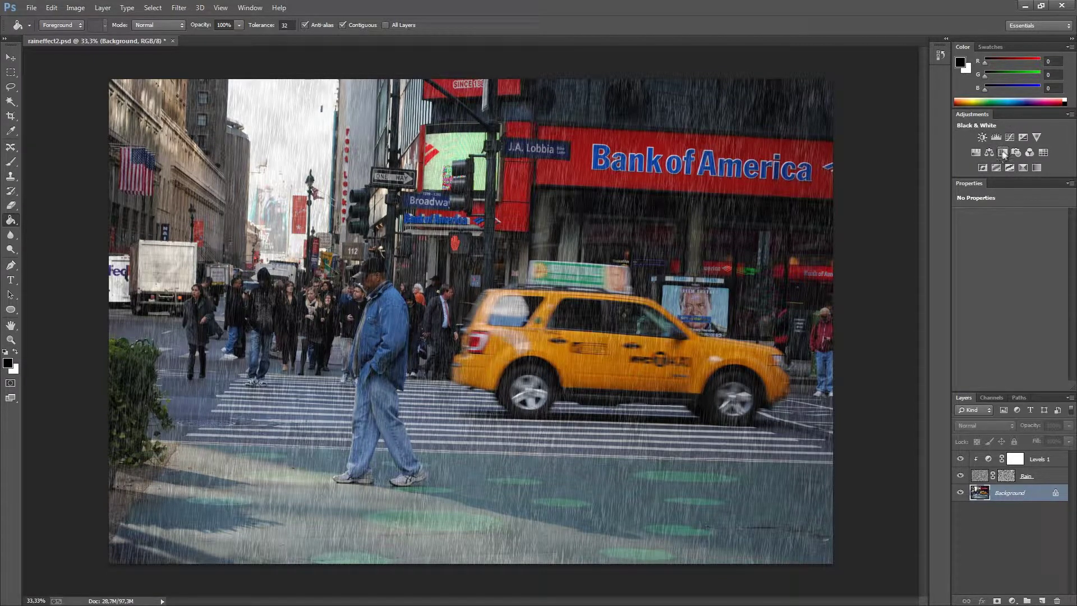
# Add a Curves adjustment with the midpoint pulled down to input 115, output 96
pyautogui.click(1013, 136)
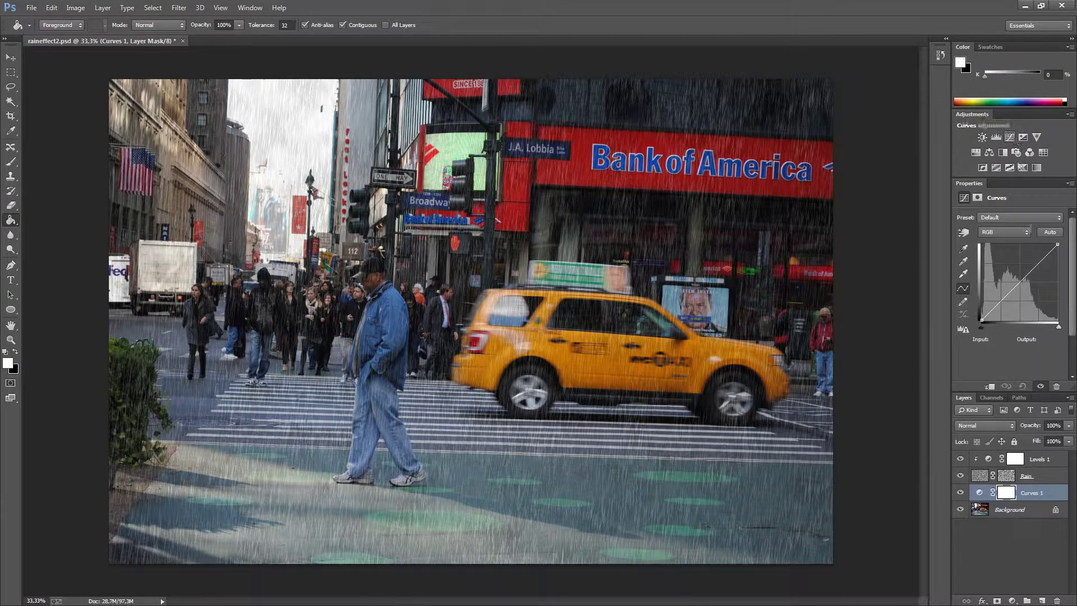
pyautogui.moveTo(1020, 281); pyautogui.dragTo(1016, 290)
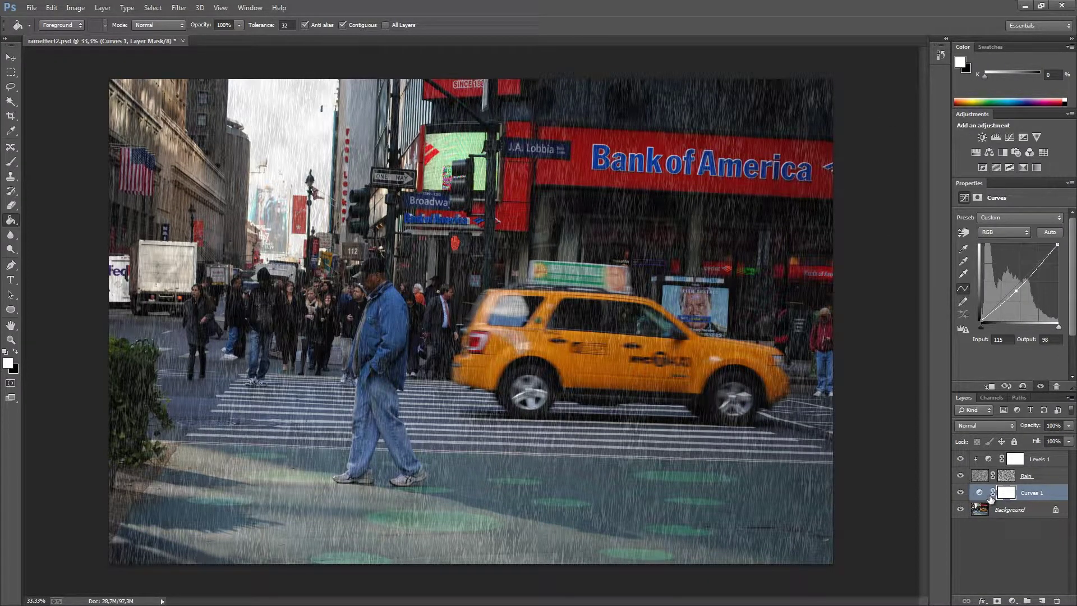
pyautogui.click(1016, 512)
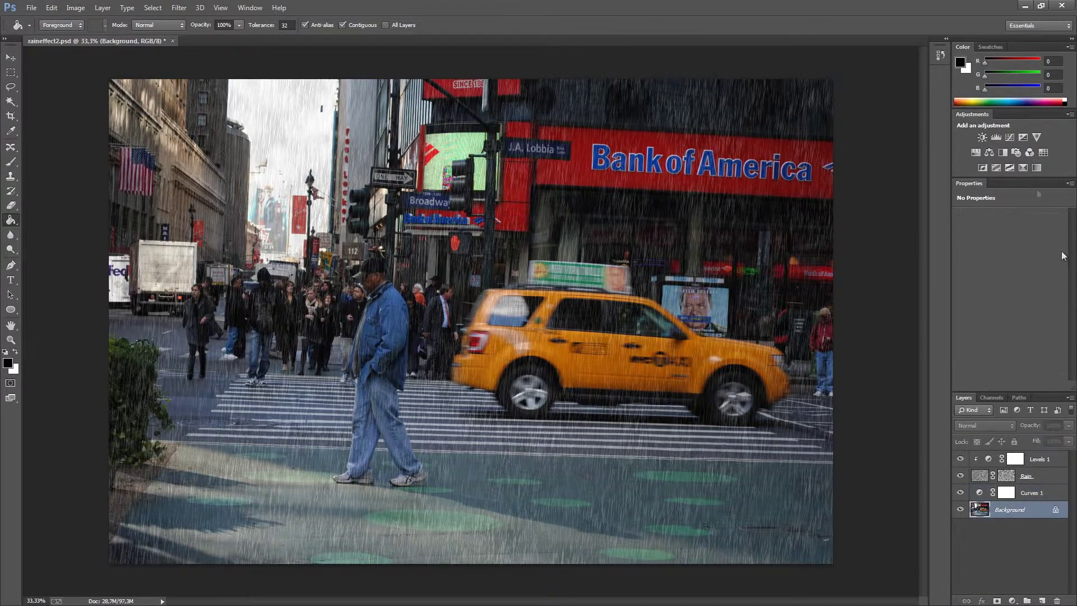
# Add a Black & White adjustment above Background and fade it to 21% opacity
pyautogui.click(1004, 151)
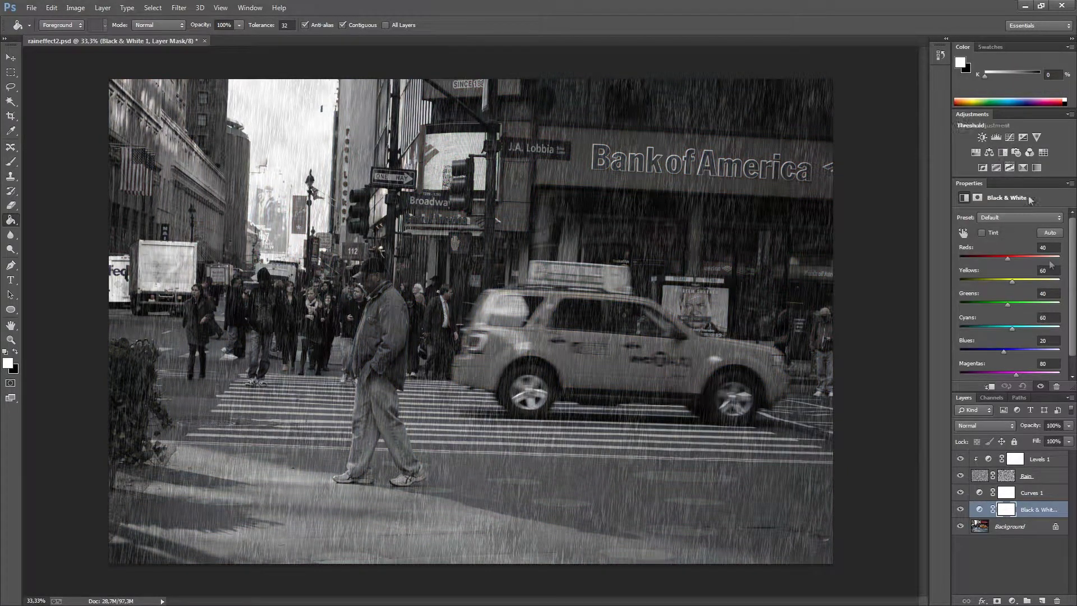
pyautogui.click(1068, 440)
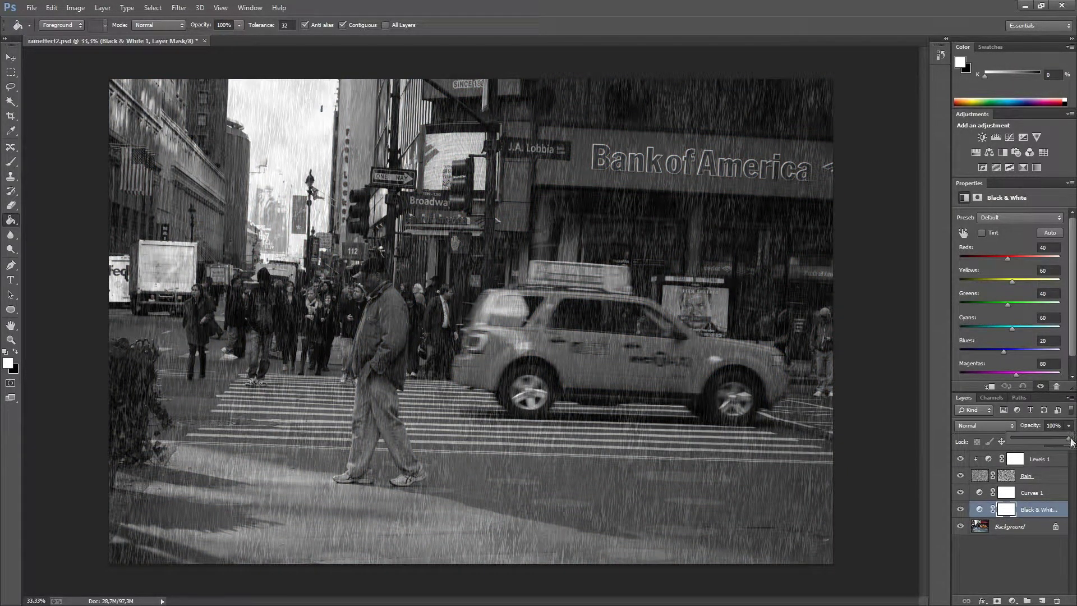
pyautogui.moveTo(1032, 440); pyautogui.dragTo(1022, 440)
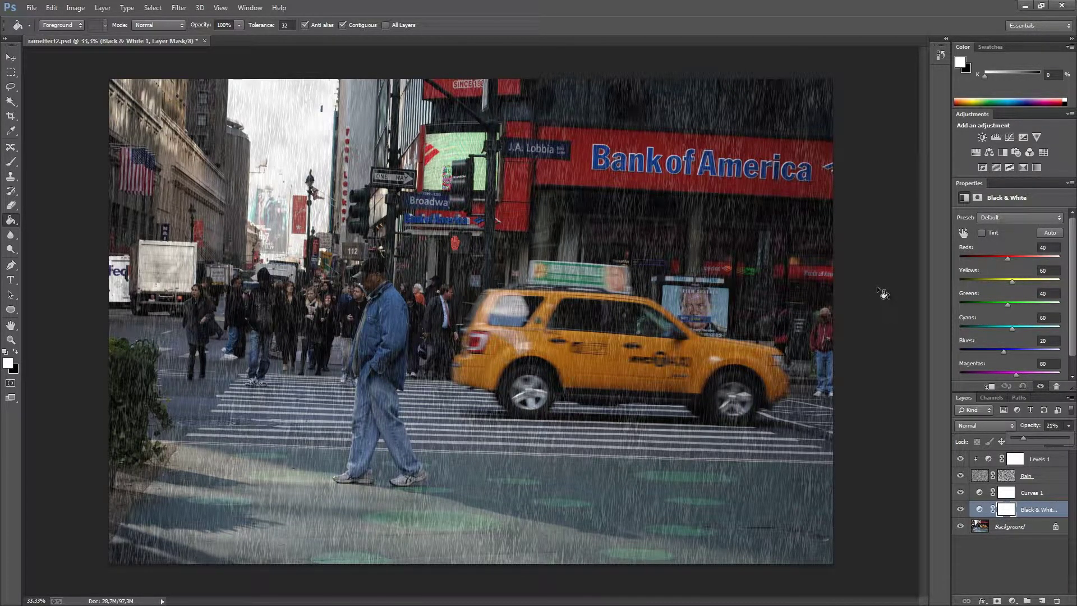
pyautogui.click(1045, 493)
# Check Rain's 20% opacity, then raise the Levels 1 black input to 139
pyautogui.click(1045, 494)
pyautogui.click(1031, 476)
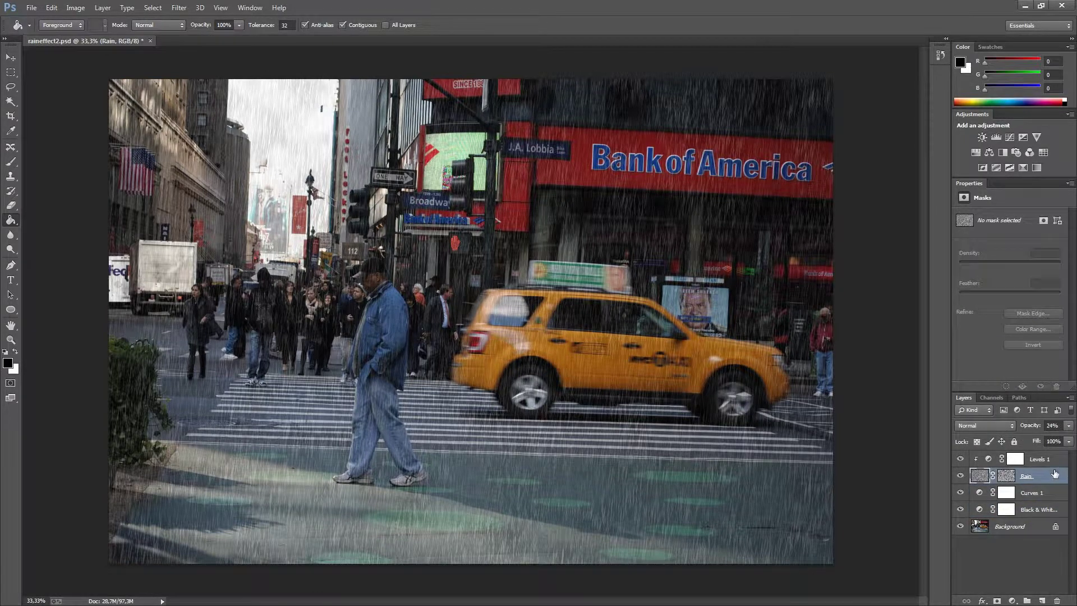
pyautogui.click(1069, 425)
pyautogui.click(1015, 459)
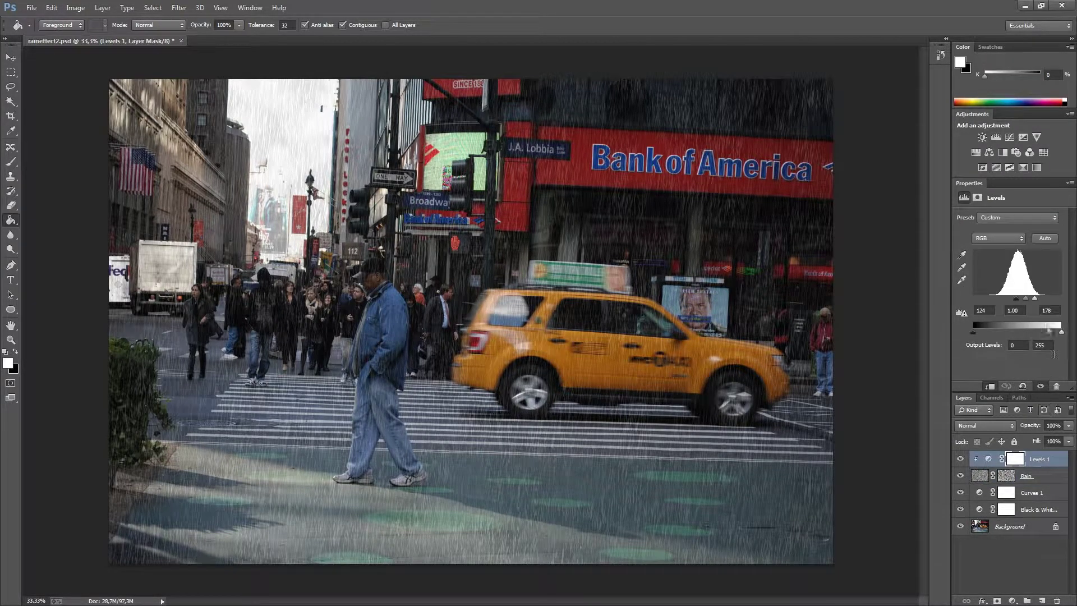
pyautogui.moveTo(1015, 298); pyautogui.dragTo(1040, 301)
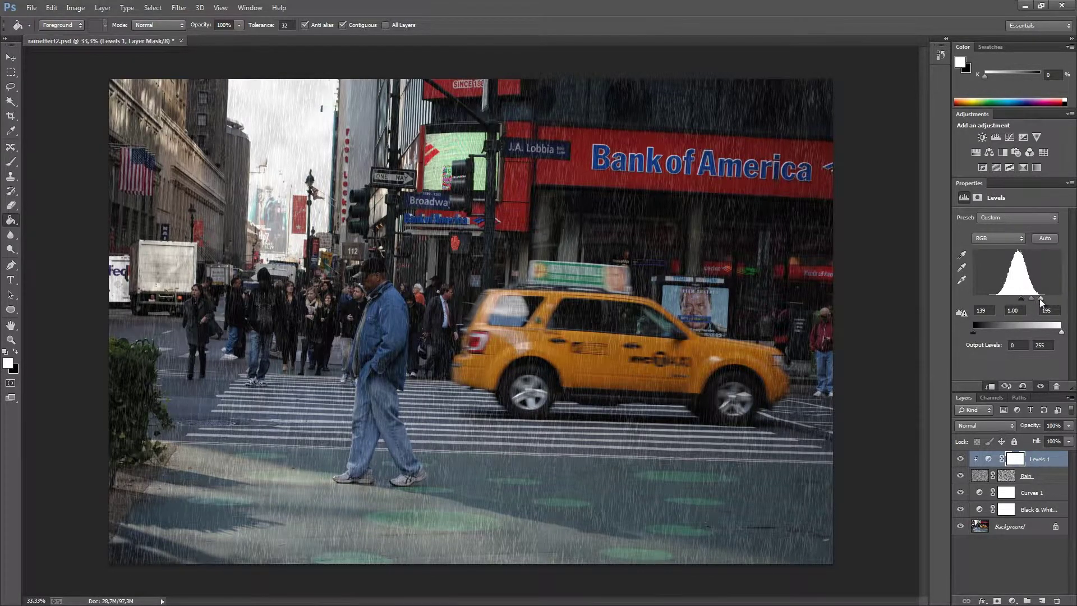